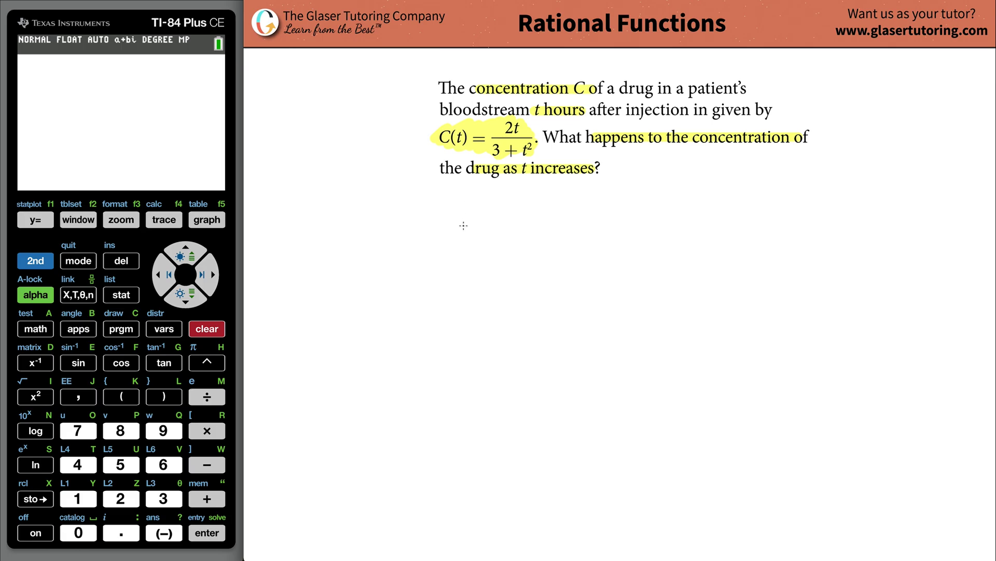
Enter Y1 = 2X/(3+X²) in the Y= editor and bring up the ZOOM presets.
left_click(34, 221)
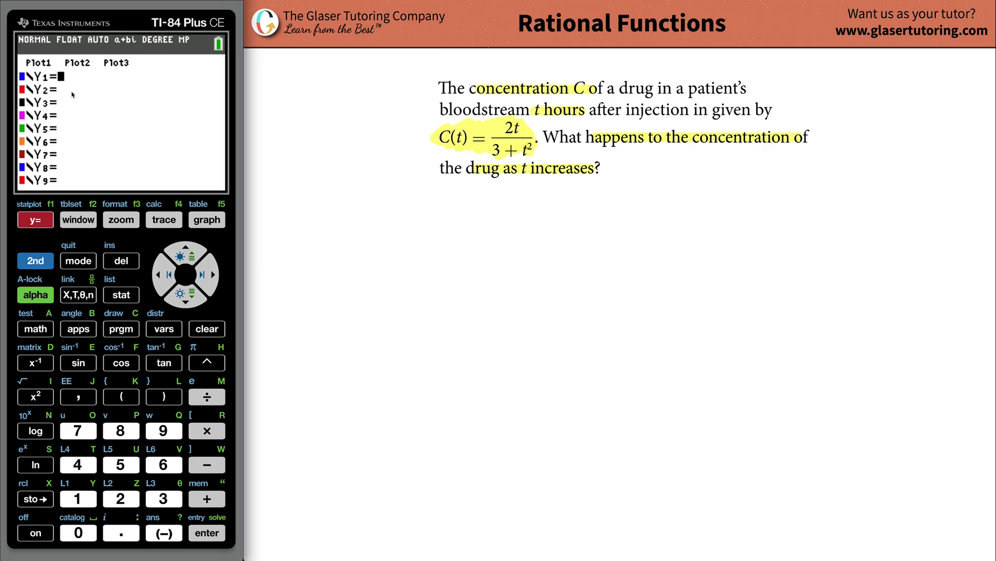
left_click(130, 496)
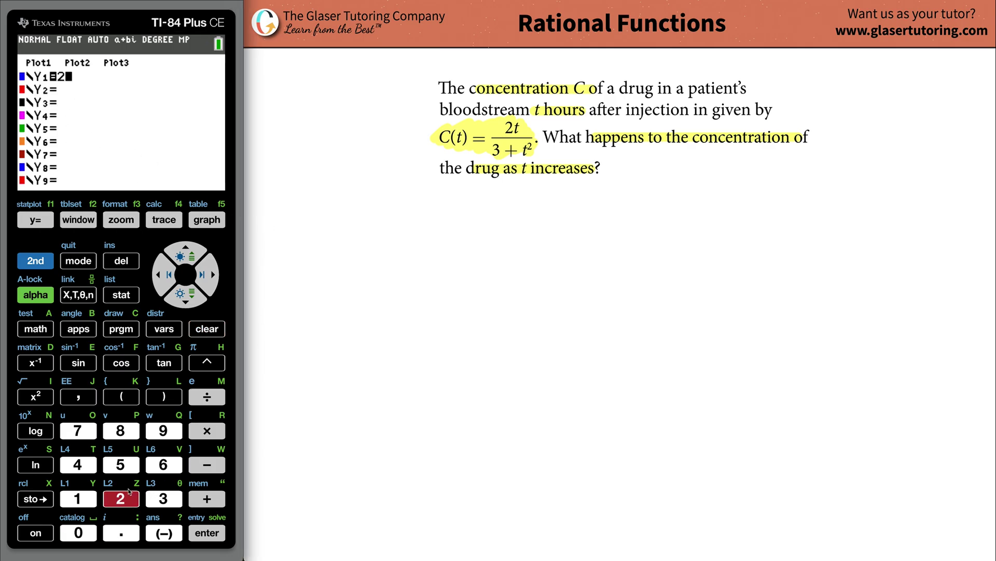
left_click(82, 296)
left_click(214, 400)
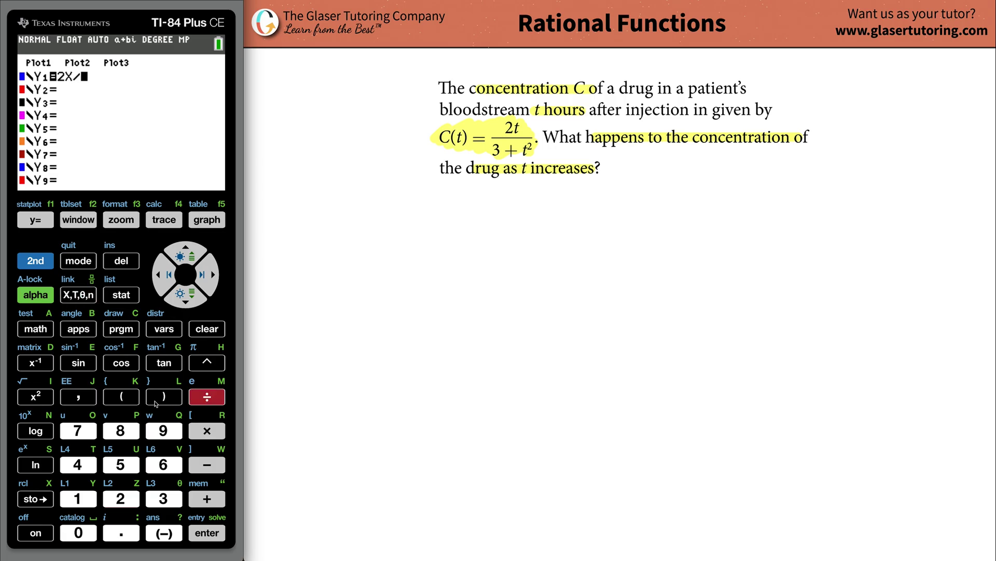
left_click(128, 401)
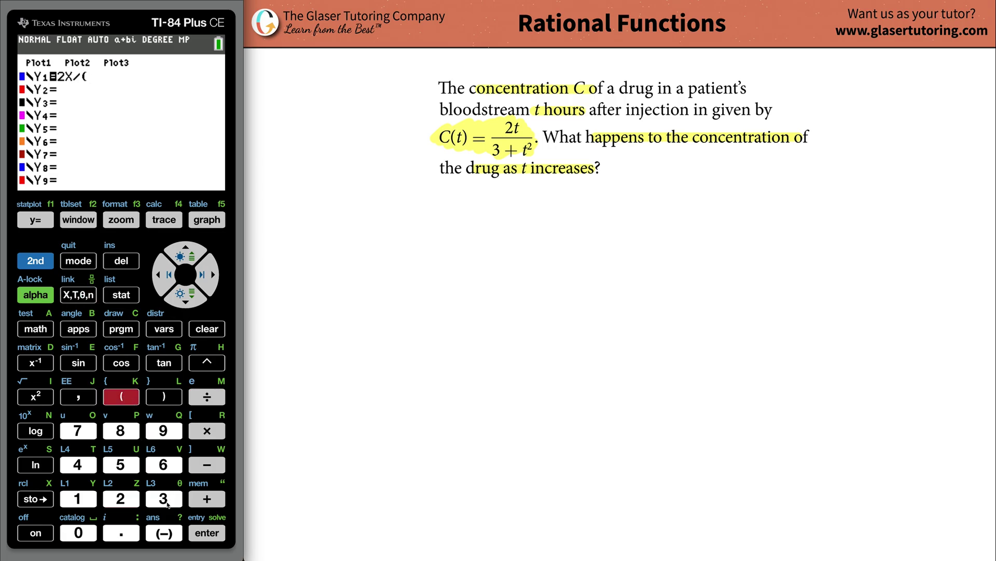
left_click(166, 499)
left_click(205, 498)
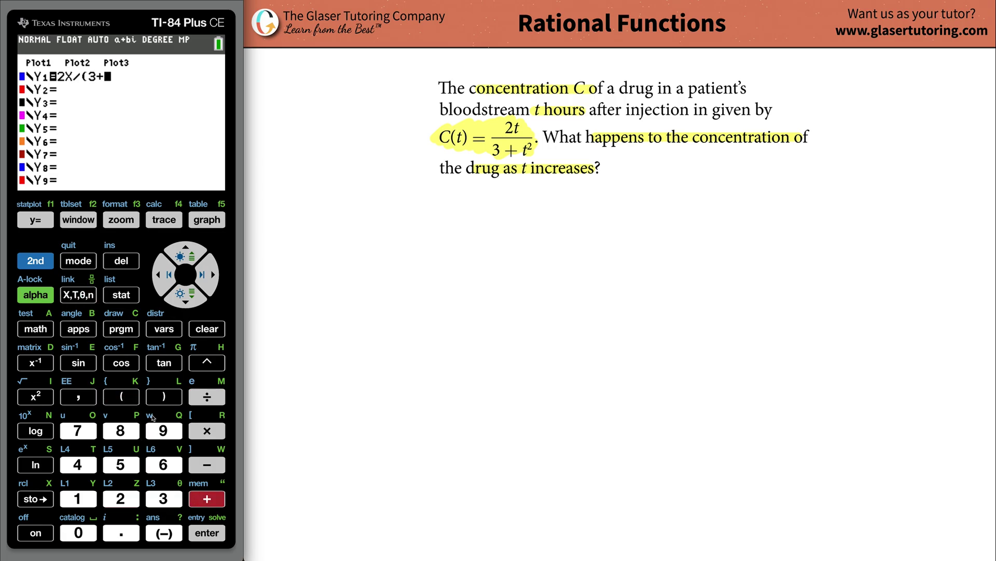
left_click(83, 295)
left_click(46, 398)
left_click(158, 396)
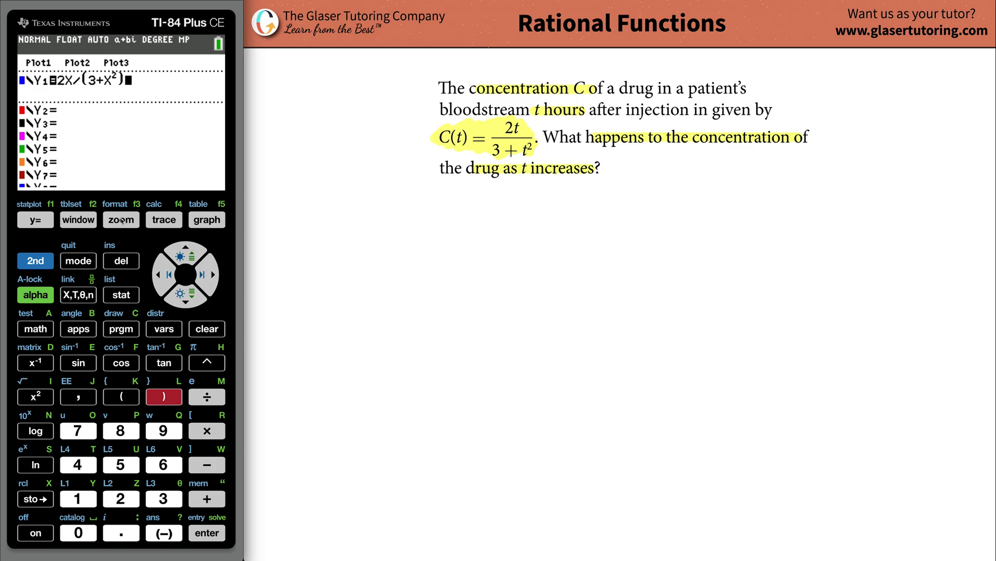
left_click(122, 221)
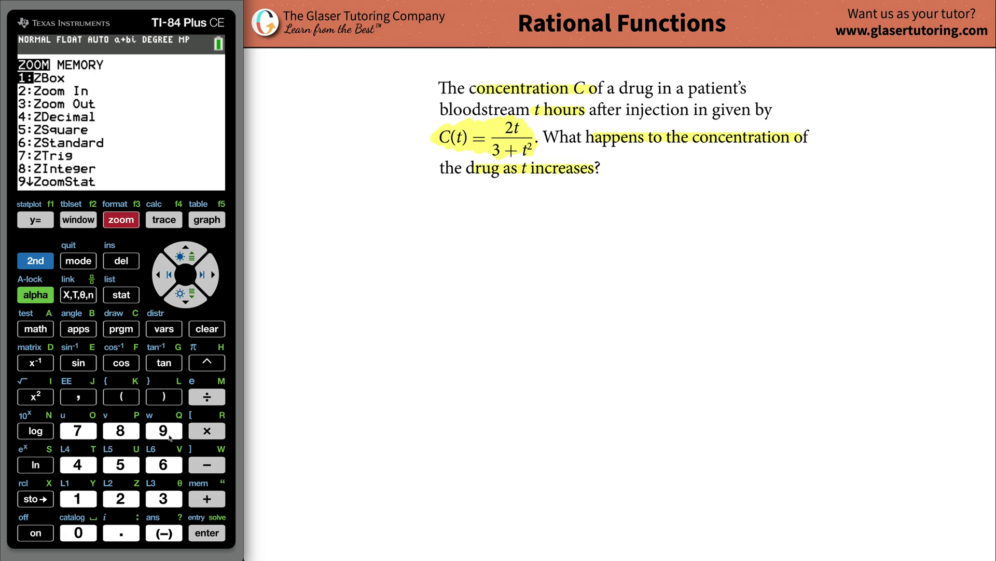
Graph Y1 with ZStandard (-10 to 10 on both axes) and show the WINDOW values.
left_click(164, 464)
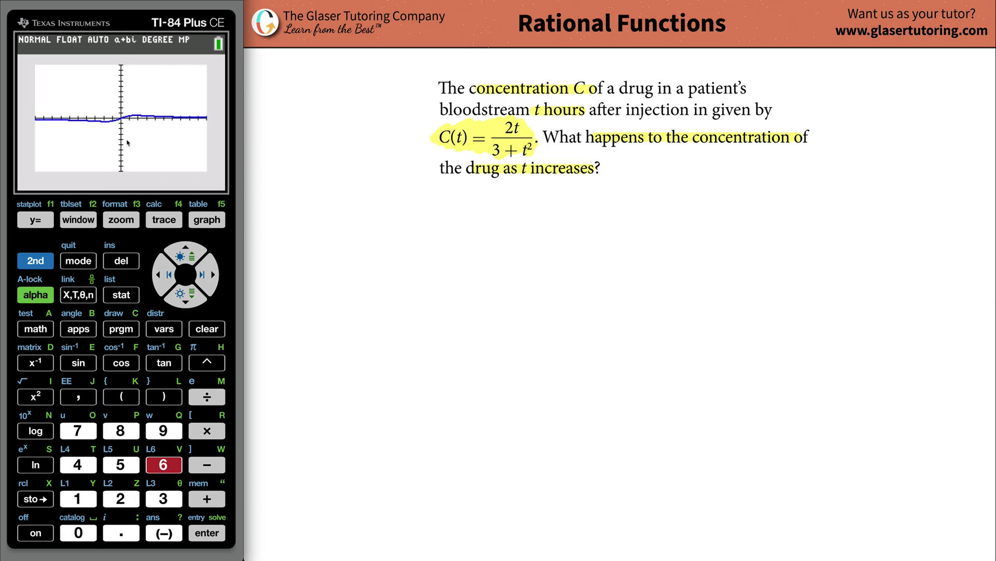
left_click(80, 222)
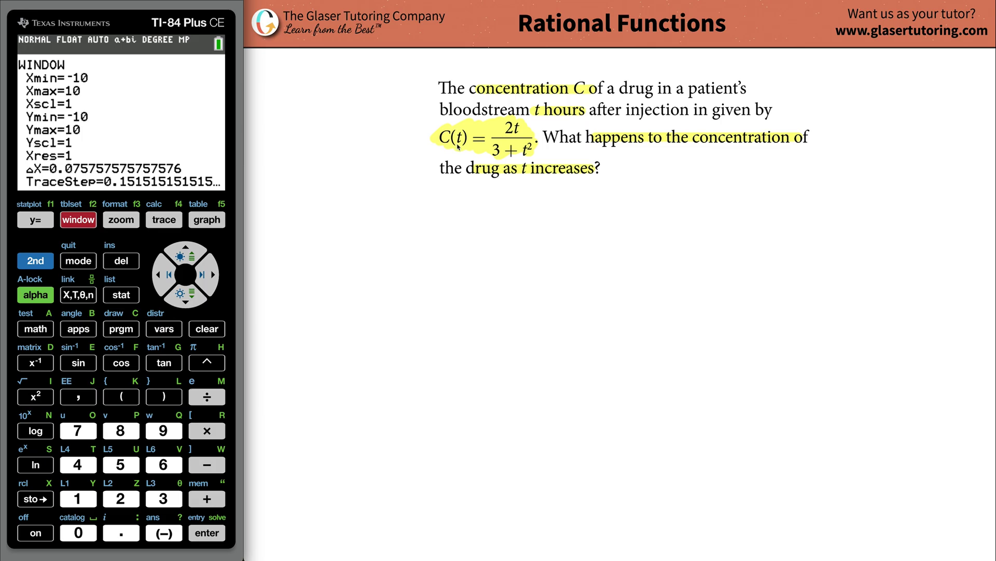
Label C(t) as Y with an arrow and set Ymin to 0.
mouse_move(464, 149)
left_mouse_down()
mouse_move(398, 169)
mouse_move(426, 162)
mouse_move(386, 188)
mouse_move(378, 210)
left_mouse_up()
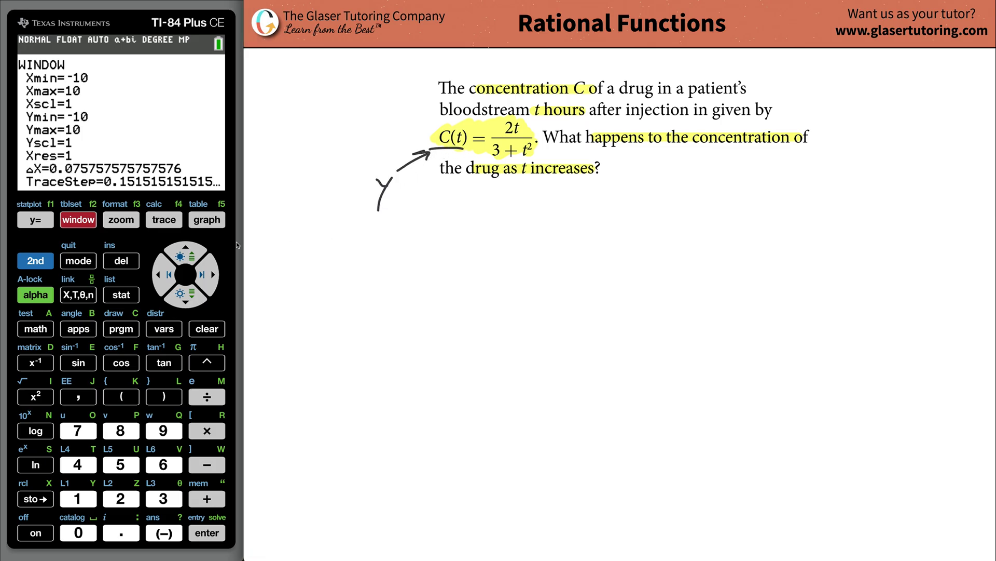
left_click(187, 299)
left_click(187, 299)
left_click(187, 298)
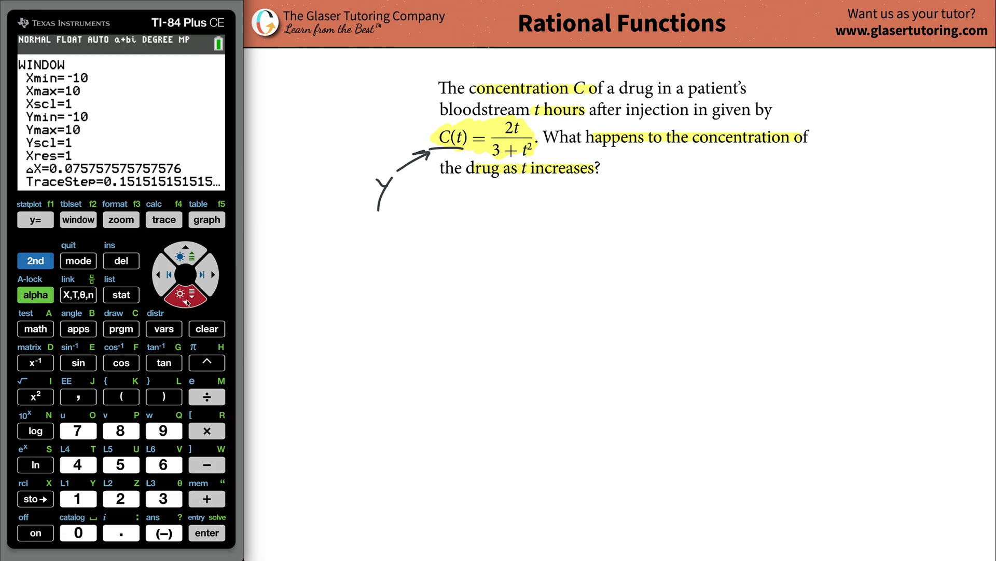
left_click(80, 532)
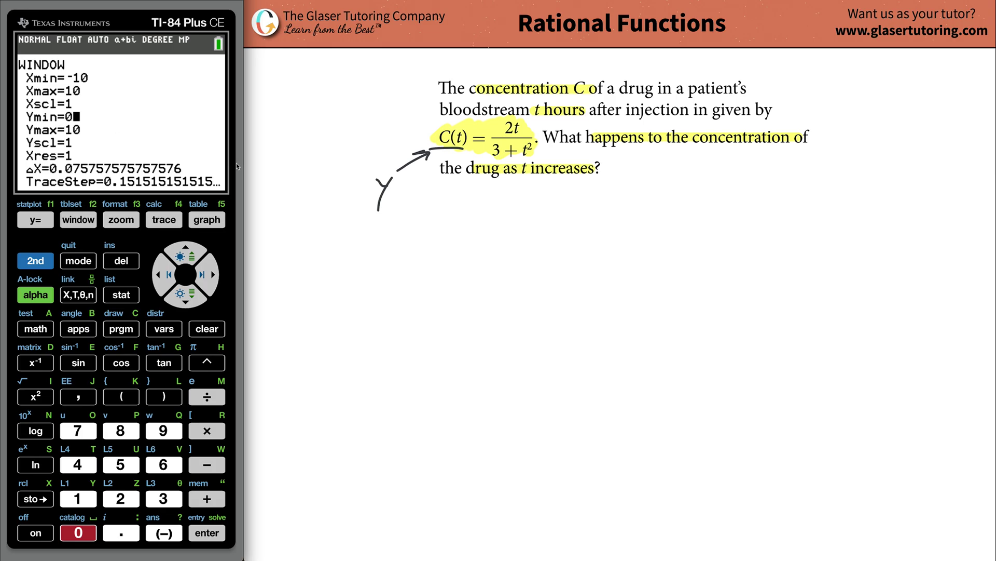
Set Xmin to 0, discarding a trial circle around 2t/(3+t²).
left_click_drag(528, 118, 513, 120)
key("ctrl+z")
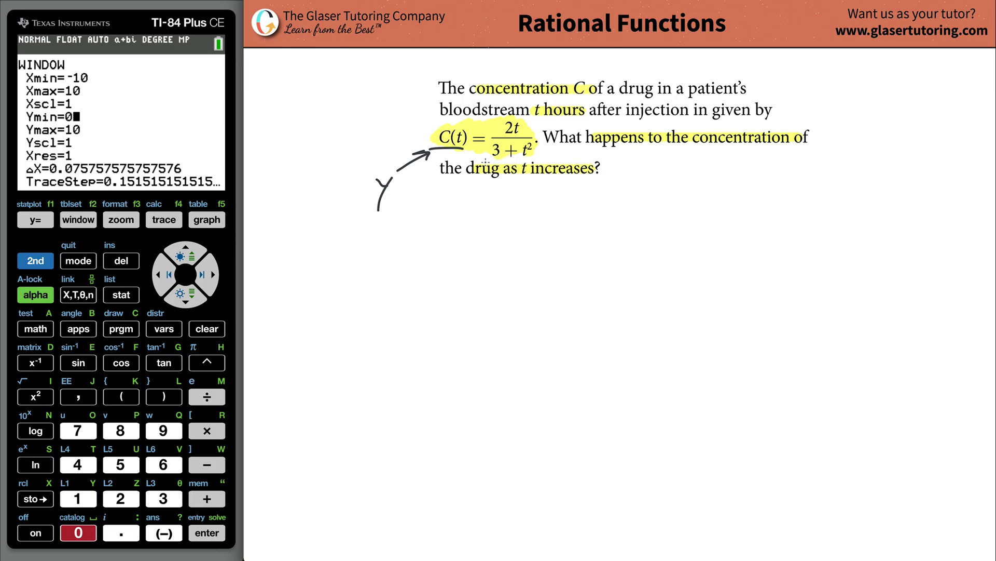
left_click(185, 254)
left_click(185, 254)
left_click(185, 254)
left_click(86, 535)
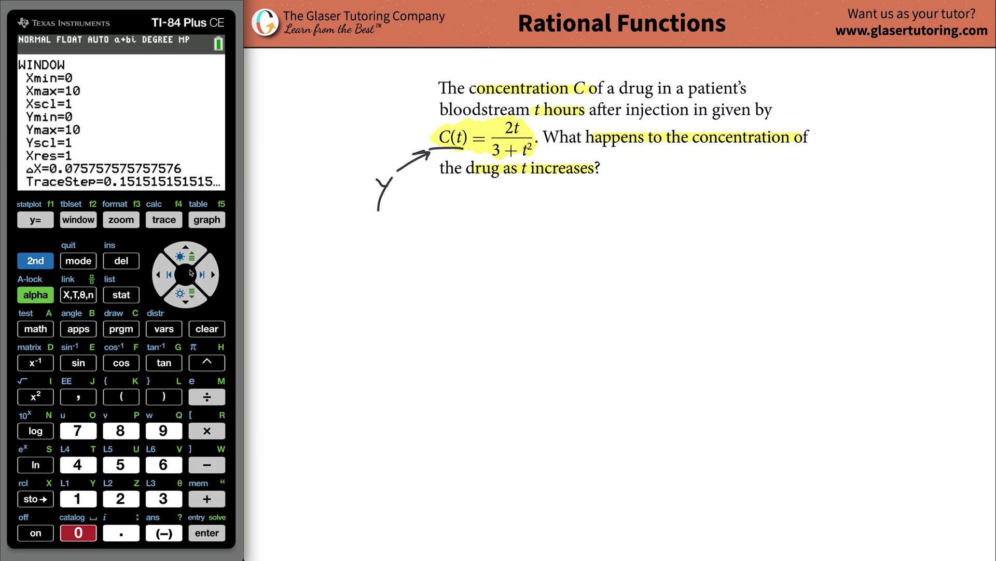
Underline 'hours', set Ymax to 1, and graph on x 0–10, y 0–1.
left_click(185, 301)
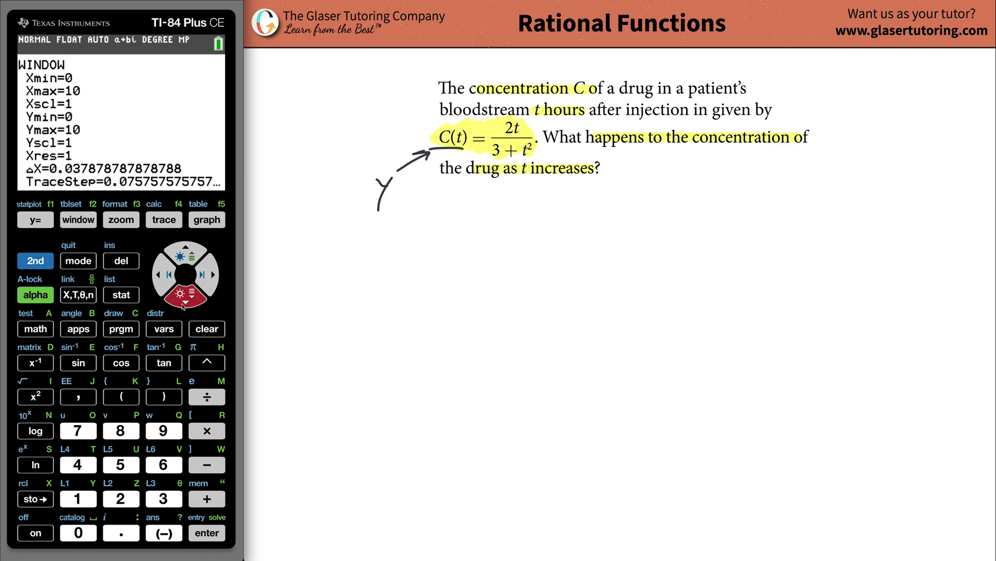
left_click_drag(546, 116, 584, 116)
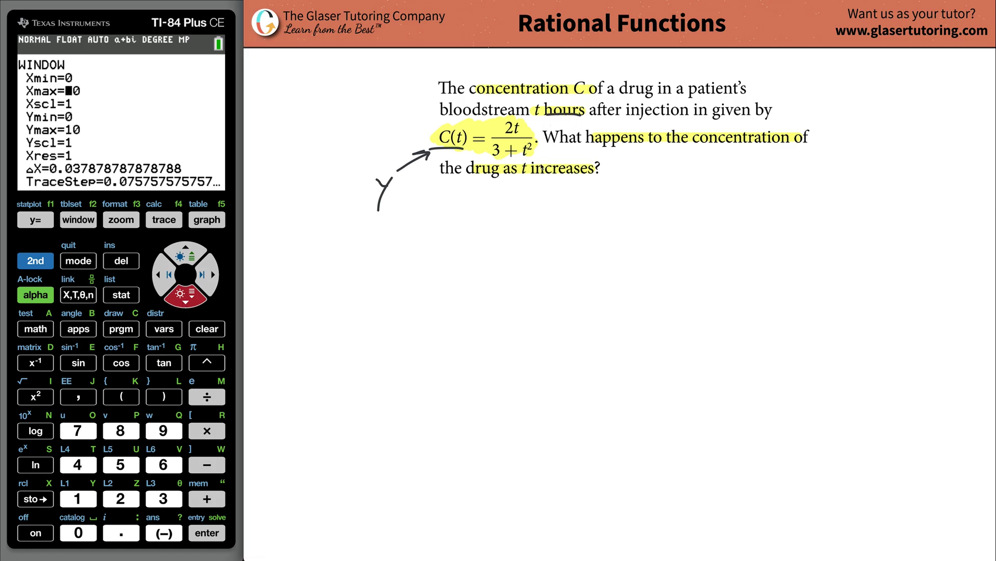
left_click(187, 297)
left_click(188, 296)
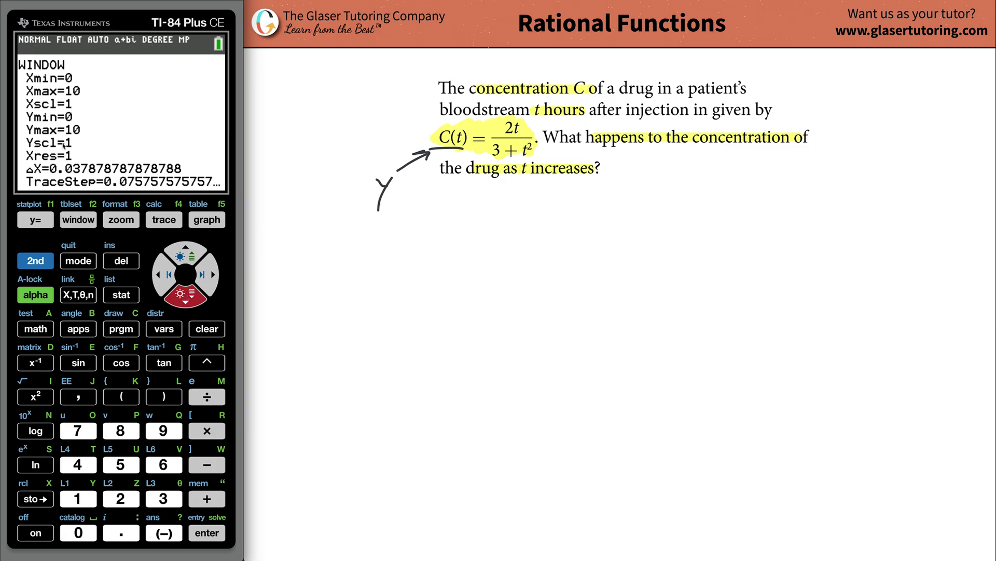
left_click(79, 498)
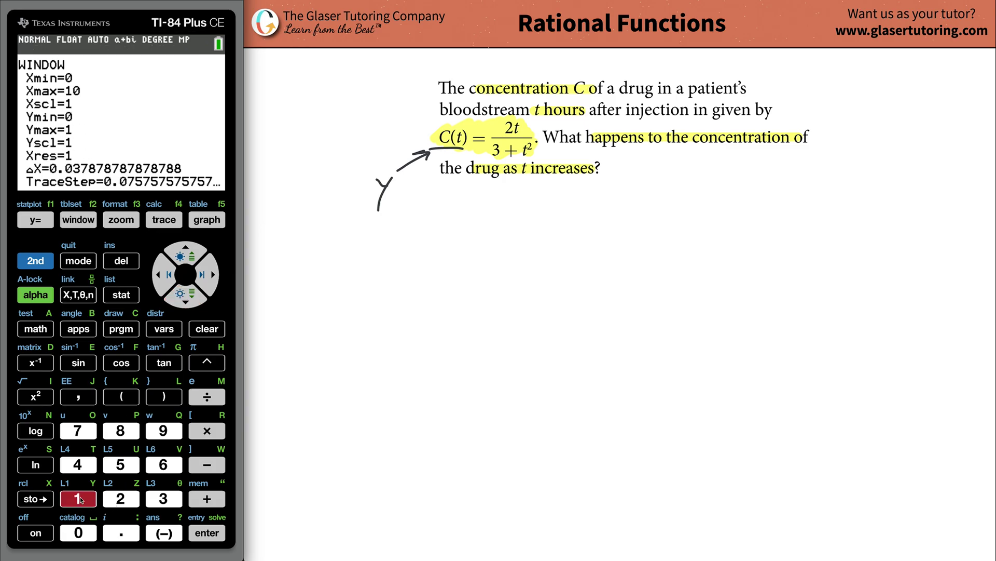
left_click(206, 220)
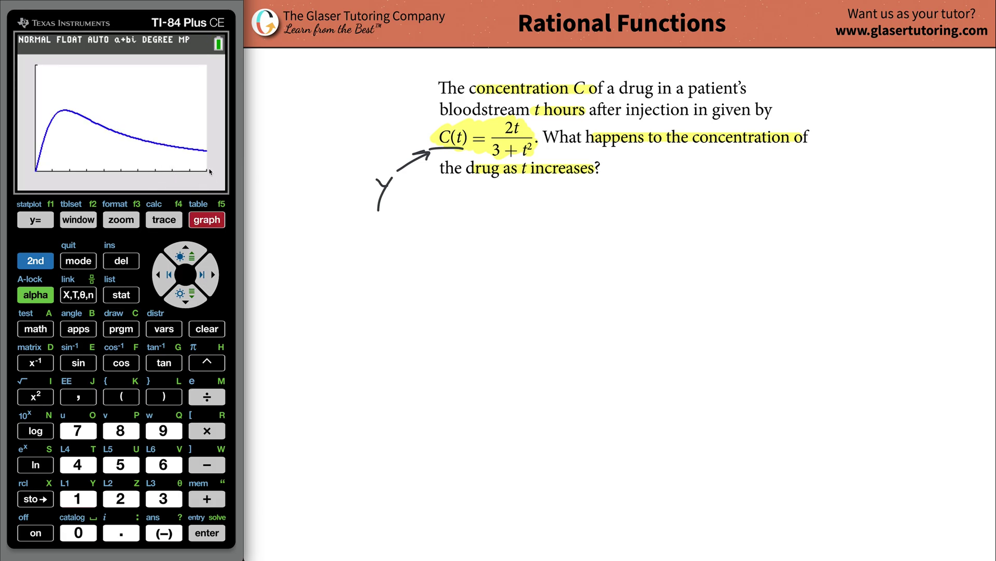
Paste the graph onto the whiteboard and label its axes C(t) and t.
left_click_drag(231, 190, 606, 356)
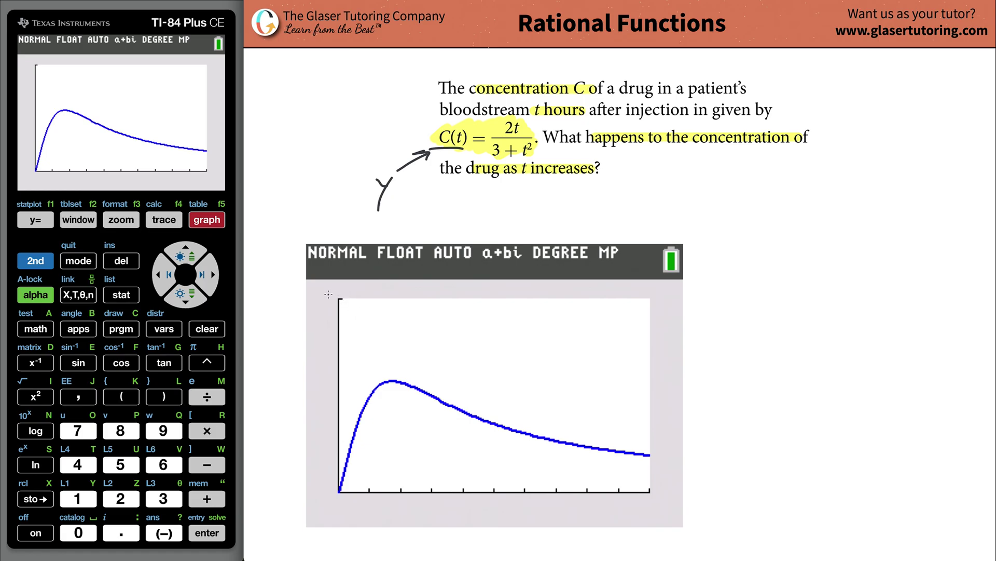
mouse_move(320, 290)
left_mouse_down()
mouse_move(320, 308)
mouse_move(335, 311)
left_mouse_up()
left_click_drag(330, 301, 340, 314)
left_click_drag(491, 513, 487, 526)
mouse_move(484, 506)
left_mouse_down()
mouse_move(479, 544)
mouse_move(495, 503)
left_mouse_up()
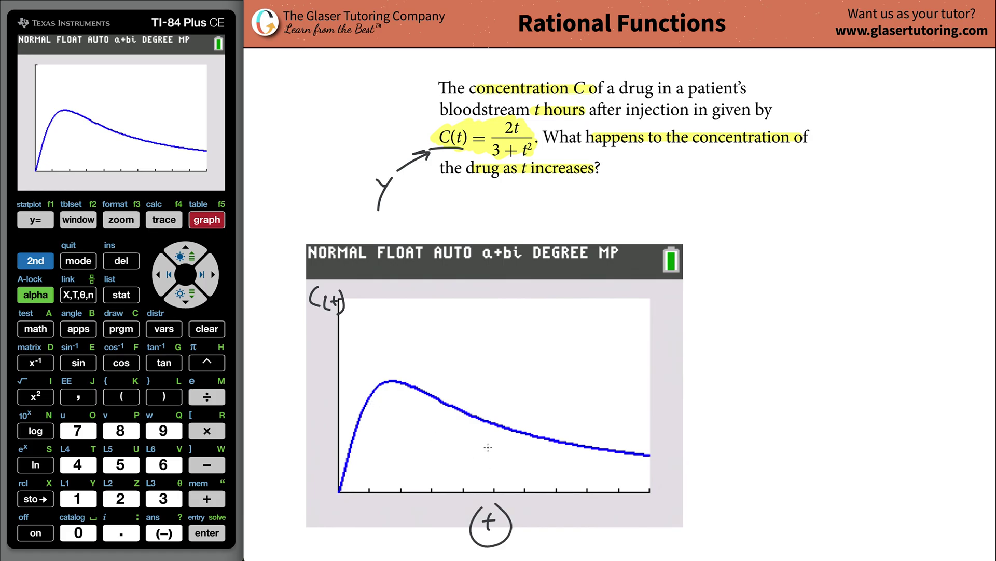
key("ctrl+z")
Draw a dashed vertical line from the curve's peak down to the t-axis.
left_click_drag(389, 391, 388, 409)
left_click_drag(388, 413, 388, 467)
mouse_move(388, 475)
left_mouse_down()
mouse_move(385, 513)
mouse_move(404, 505)
left_mouse_up()
left_click(386, 514)
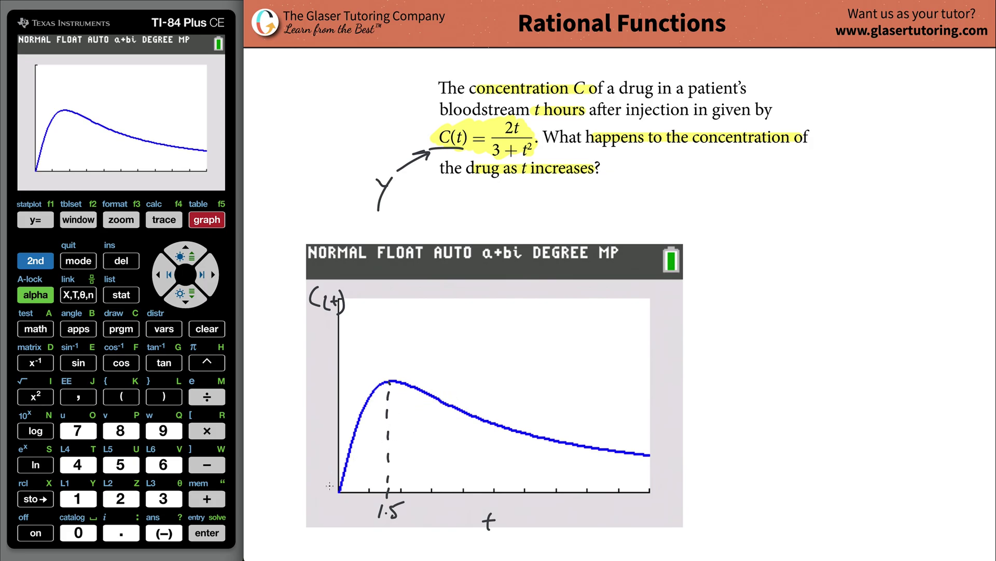
Sketch and undo trial arrows tracing the curve's rise to its peak.
mouse_move(321, 492)
left_mouse_down()
mouse_move(319, 459)
mouse_move(343, 395)
mouse_move(371, 372)
mouse_move(370, 380)
left_mouse_up()
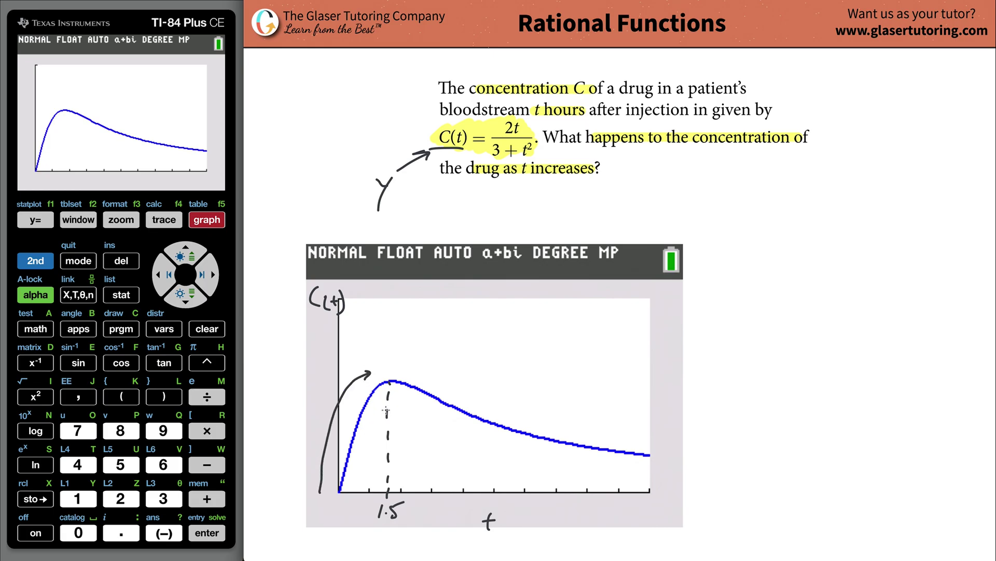
key("ctrl+z")
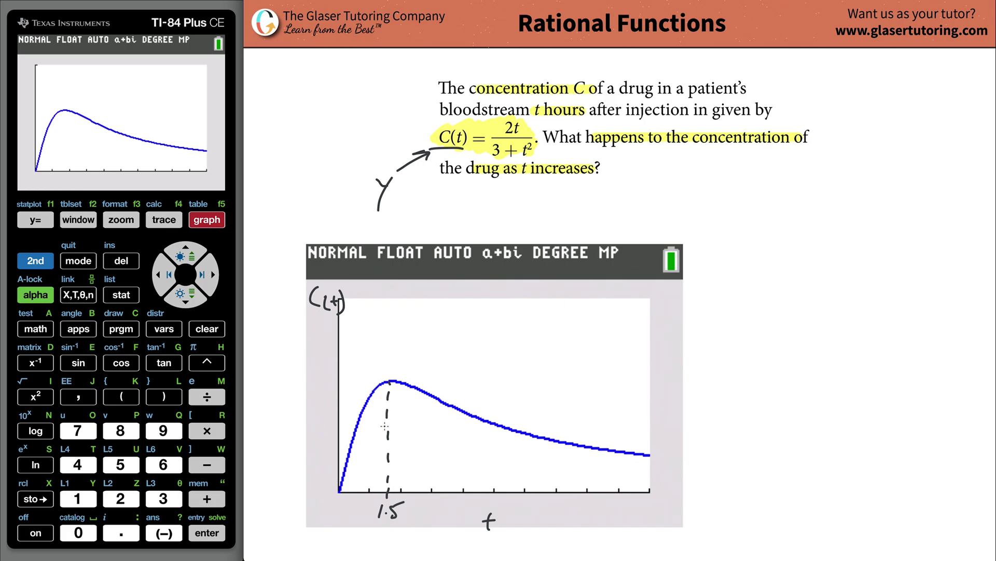
mouse_move(340, 491)
left_mouse_down()
mouse_move(370, 395)
mouse_move(389, 387)
left_mouse_up()
key("ctrl+z")
key("ctrl+z")
Sketch and undo trial strokes along the decaying part of the curve.
mouse_move(395, 376)
left_mouse_down()
mouse_move(501, 427)
mouse_move(649, 455)
mouse_move(639, 459)
left_mouse_up()
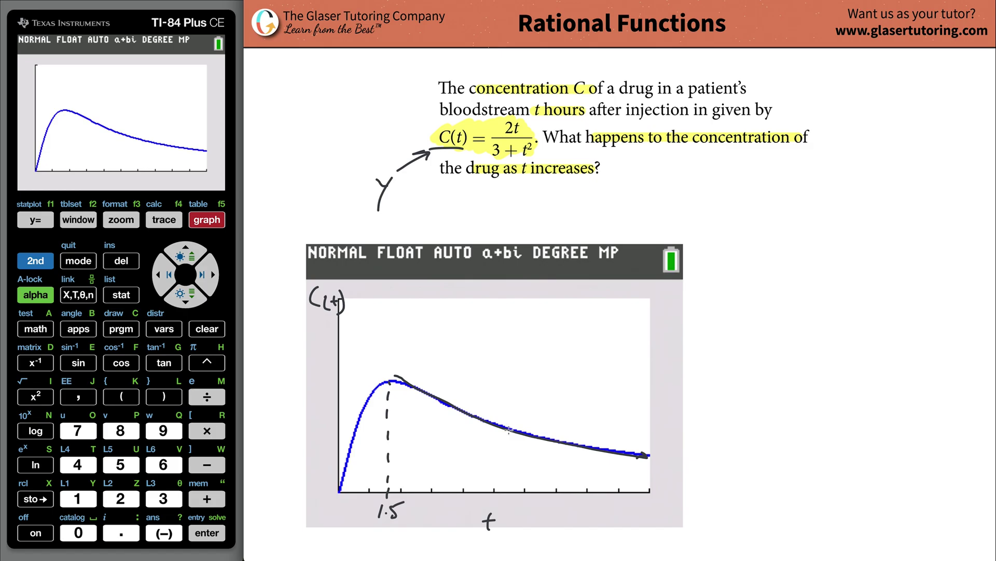
key("ctrl+z")
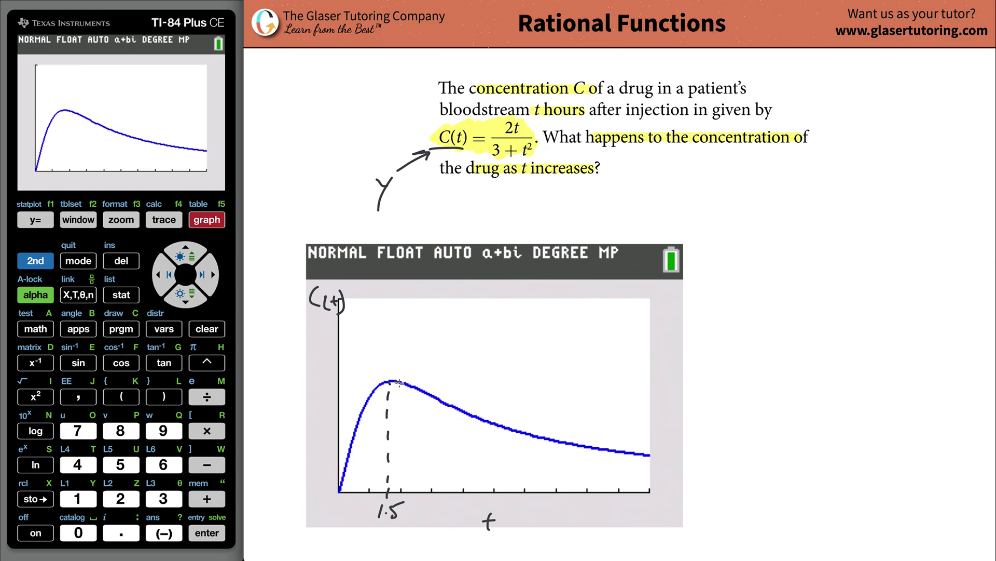
mouse_move(392, 382)
left_mouse_down()
mouse_move(574, 448)
mouse_move(784, 477)
left_mouse_up()
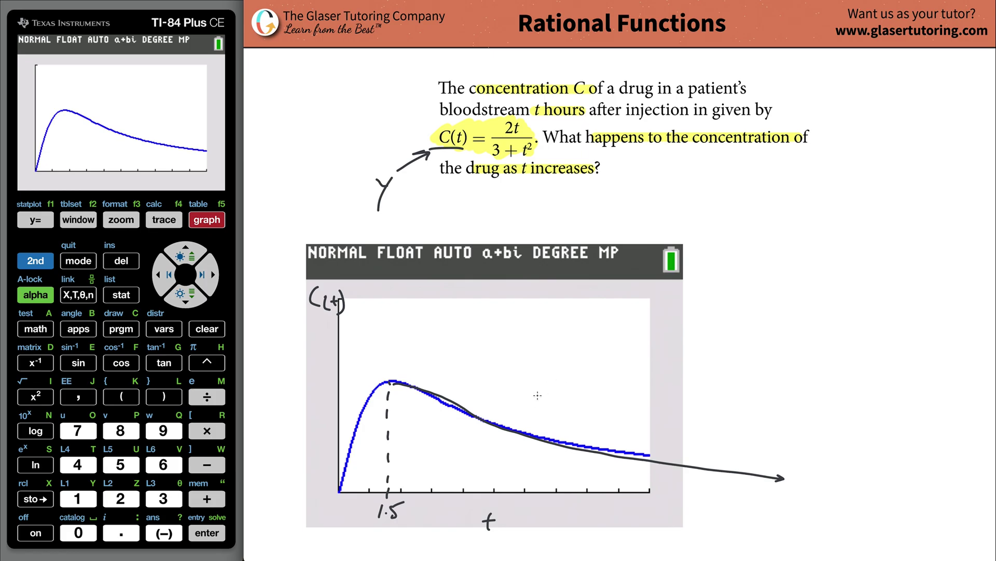
key("ctrl+z")
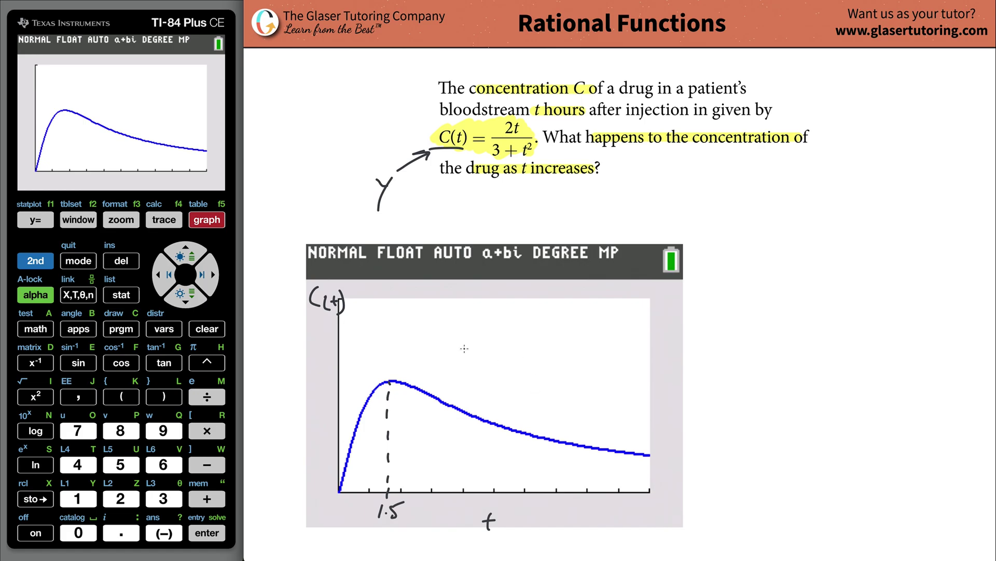
left_click(79, 220)
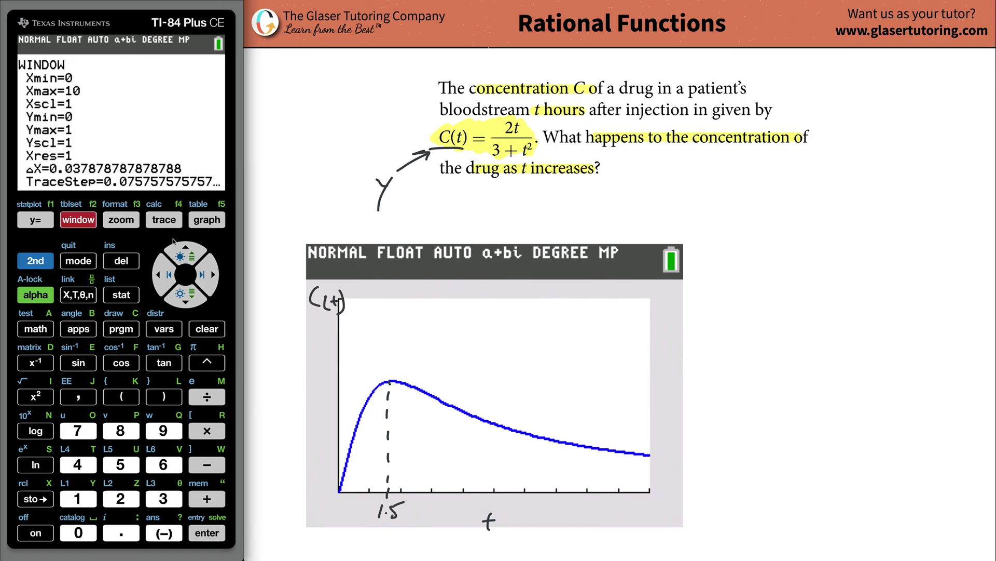
Set Xmax to 100 and regraph Y1, showing an early peak and long decay.
left_click(186, 295)
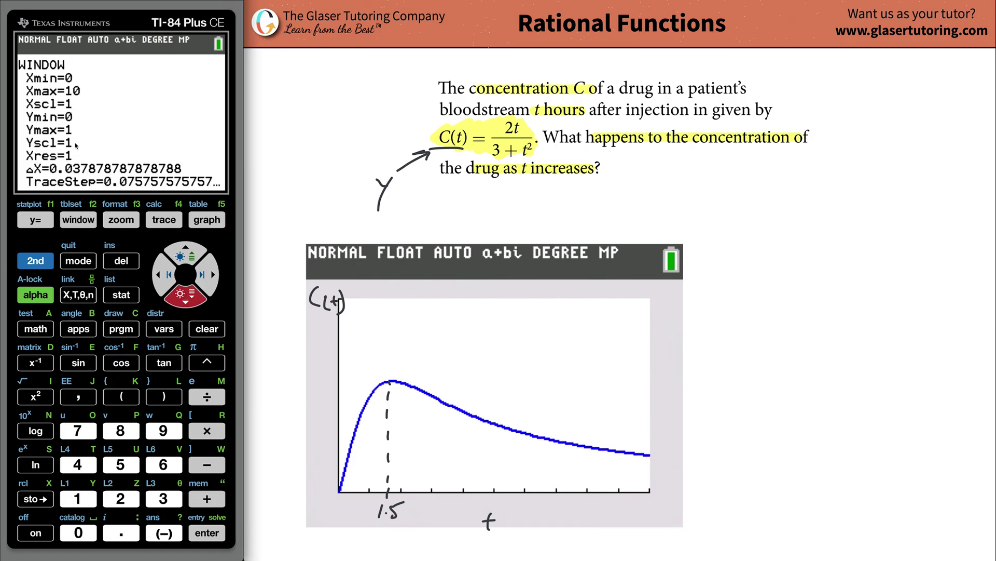
left_click(88, 500)
left_click(83, 530)
left_click(83, 531)
left_click(214, 221)
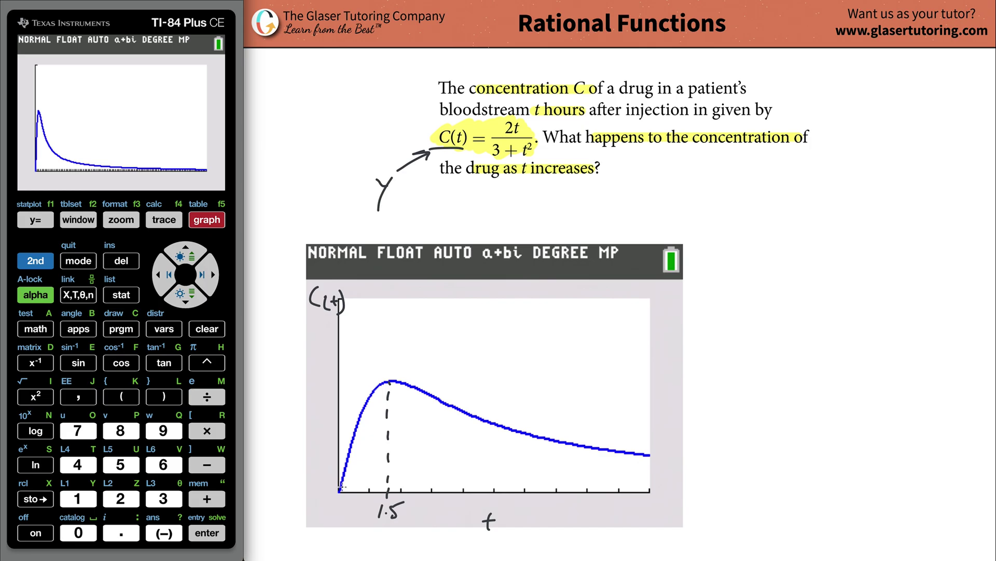
Sketch a red hump curve right of the blue graph, crossing its tail.
mouse_move(337, 494)
left_mouse_down()
mouse_move(365, 396)
mouse_move(397, 381)
mouse_move(496, 430)
mouse_move(633, 461)
left_mouse_up()
key("ctrl+z")
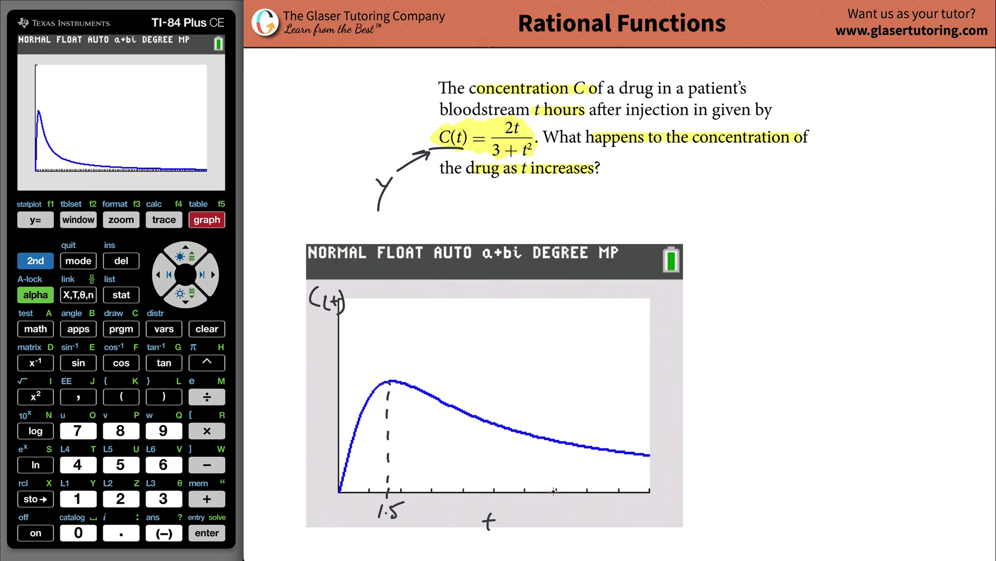
mouse_move(554, 491)
left_mouse_down()
mouse_move(609, 396)
mouse_move(631, 370)
mouse_move(649, 369)
mouse_move(721, 428)
mouse_move(847, 469)
left_mouse_up()
key("ctrl+z")
mouse_move(495, 490)
left_mouse_down()
mouse_move(524, 475)
mouse_move(590, 387)
mouse_move(636, 391)
mouse_move(796, 476)
left_mouse_up()
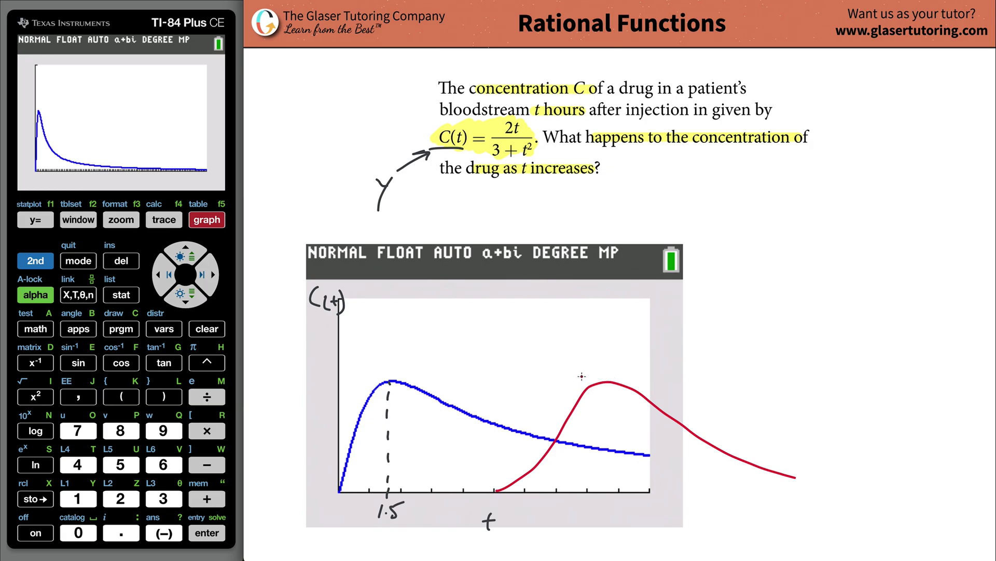
Try red arrows pointing at both curves' peaks, then undo them.
mouse_move(415, 362)
left_mouse_down()
mouse_move(407, 383)
mouse_move(416, 380)
left_mouse_up()
left_click_drag(651, 361, 641, 384)
left_click_drag(633, 380, 647, 382)
key("ctrl+z")
key("ctrl+z")
key("ctrl+z")
key("ctrl+z")
Draw L-shaped axes at the right holding a rising wavy curve.
mouse_move(719, 242)
left_mouse_down()
mouse_move(851, 428)
mouse_move(989, 431)
left_mouse_up()
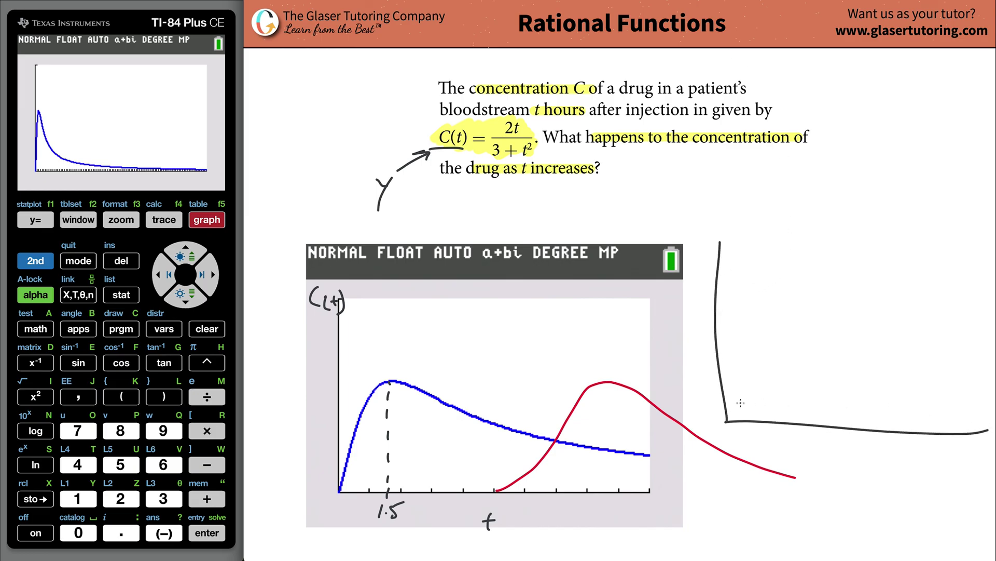
mouse_move(734, 413)
left_mouse_down()
mouse_move(797, 298)
mouse_move(844, 347)
mouse_move(876, 358)
mouse_move(907, 352)
mouse_move(938, 318)
mouse_move(958, 312)
mouse_move(990, 348)
left_mouse_up()
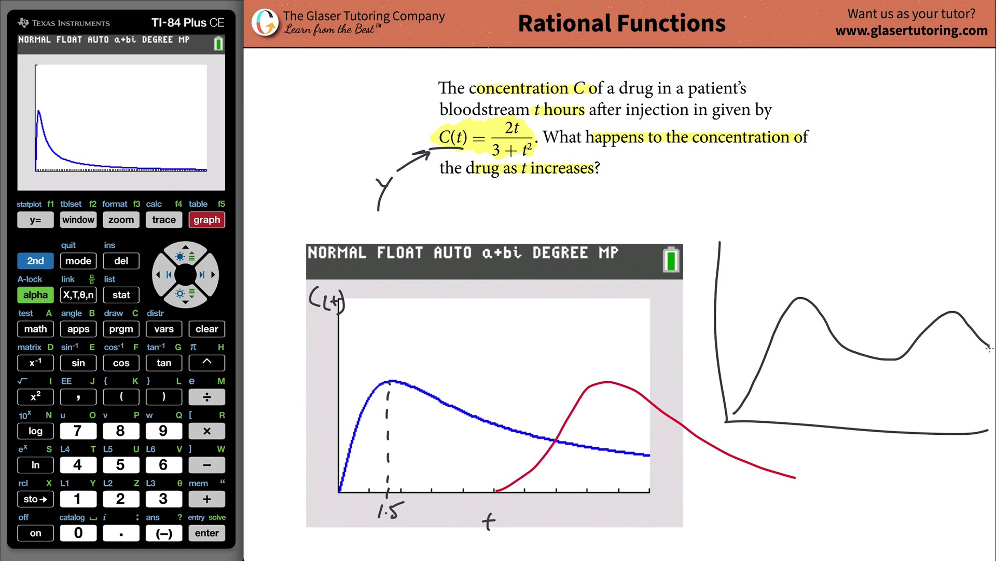
key("ctrl+z")
mouse_move(730, 410)
left_mouse_down()
mouse_move(791, 308)
mouse_move(846, 338)
mouse_move(884, 342)
mouse_move(922, 313)
mouse_move(969, 330)
mouse_move(995, 325)
left_mouse_up()
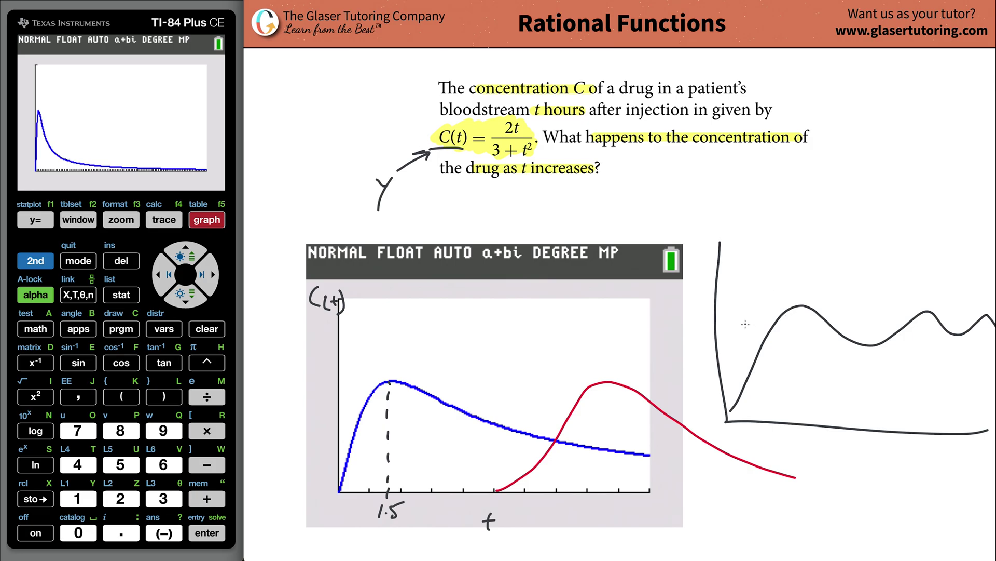
Try level lines across the waves and at peak and trough, undoing each.
left_click_drag(744, 324, 948, 330)
key("ctrl+z")
left_click_drag(741, 330, 950, 322)
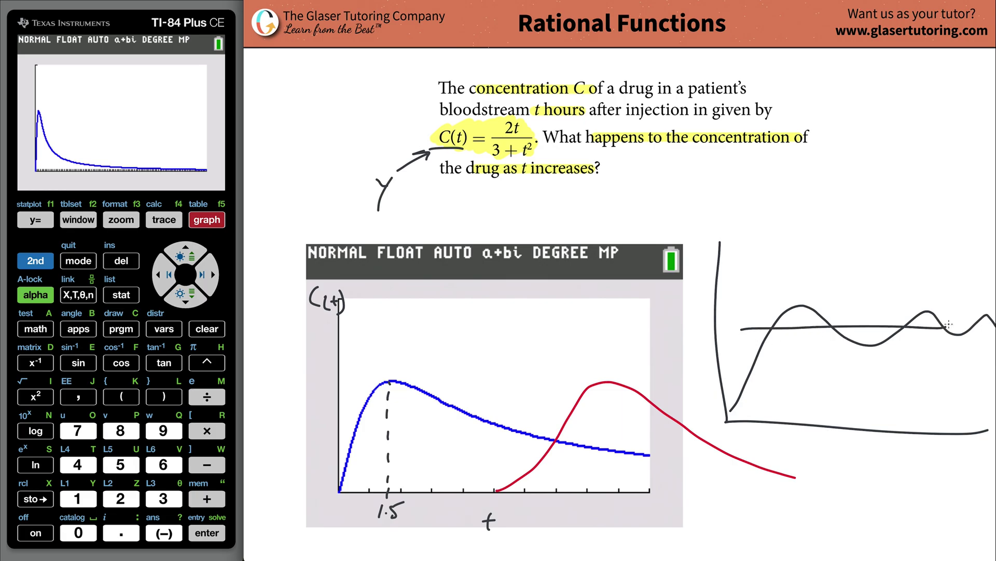
key("ctrl+z")
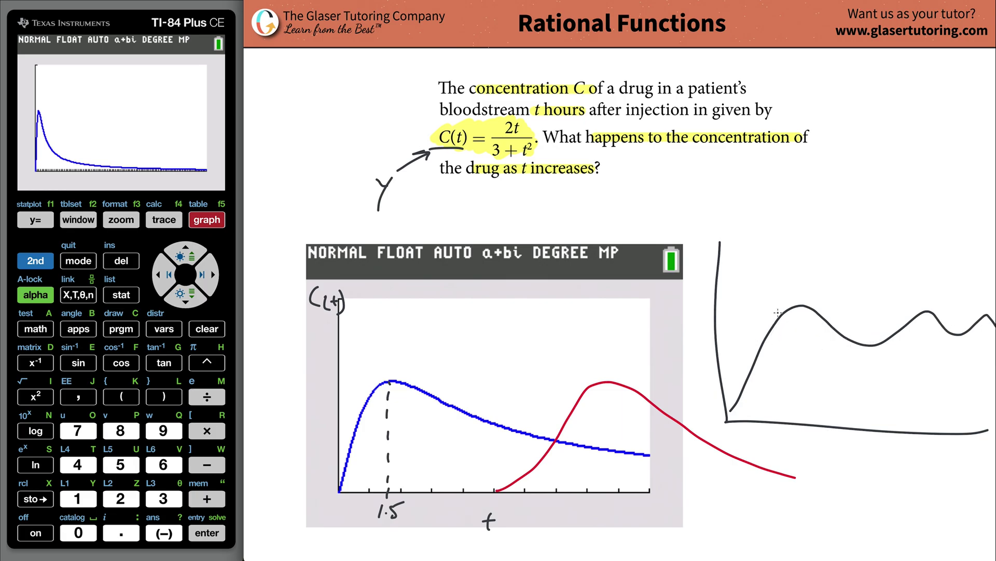
left_click_drag(785, 301, 820, 301)
key("ctrl+z")
left_click_drag(857, 350, 887, 351)
key("ctrl+z")
left_click_drag(716, 325, 994, 328)
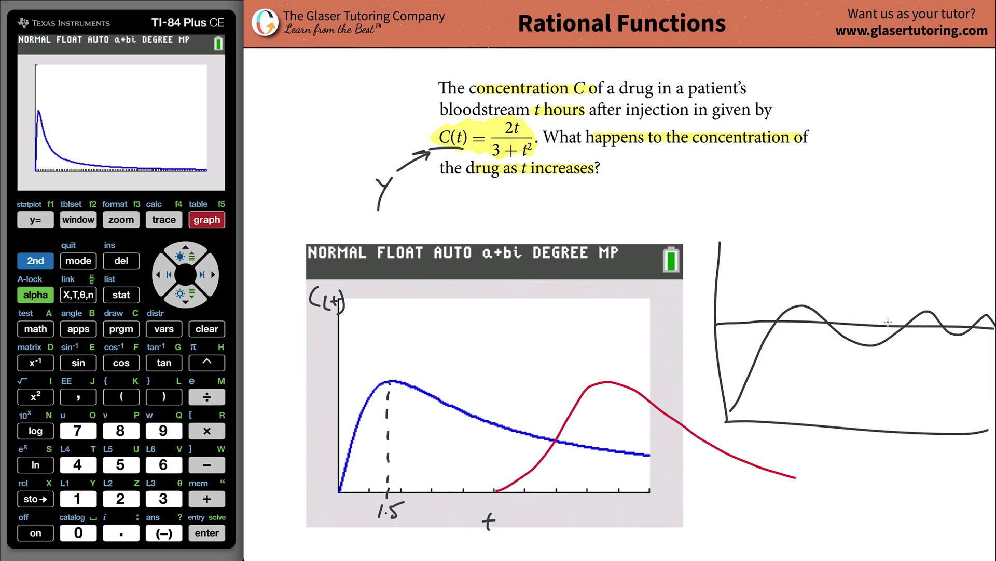
key("ctrl+z")
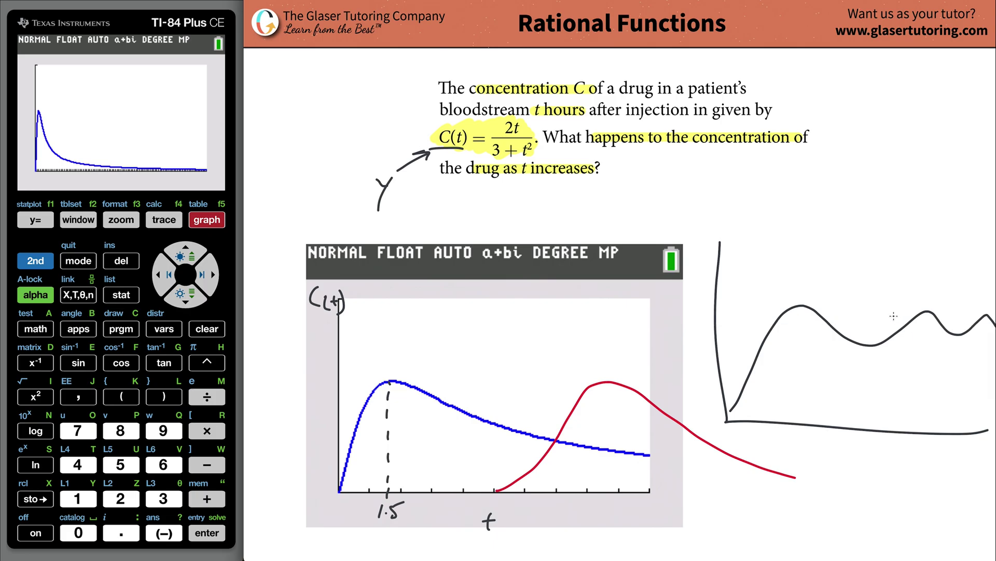